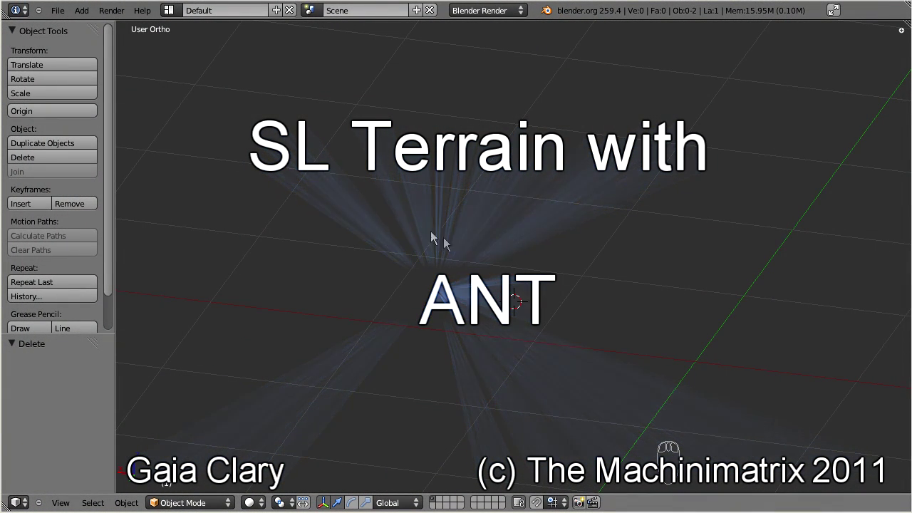
- Filter the User Preferences add-ons by 'ant' and make sure Add Mesh: ANT Landscape is enabled
left_click(58, 10)
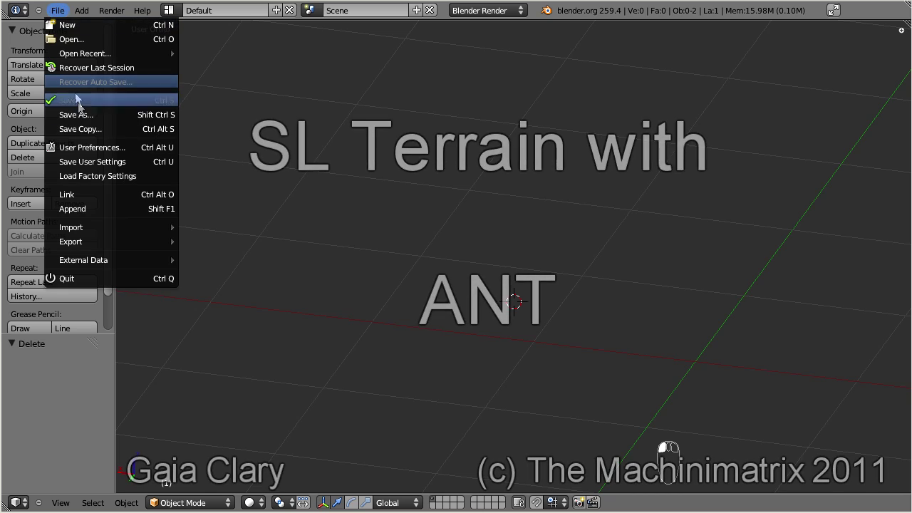
left_click(89, 146)
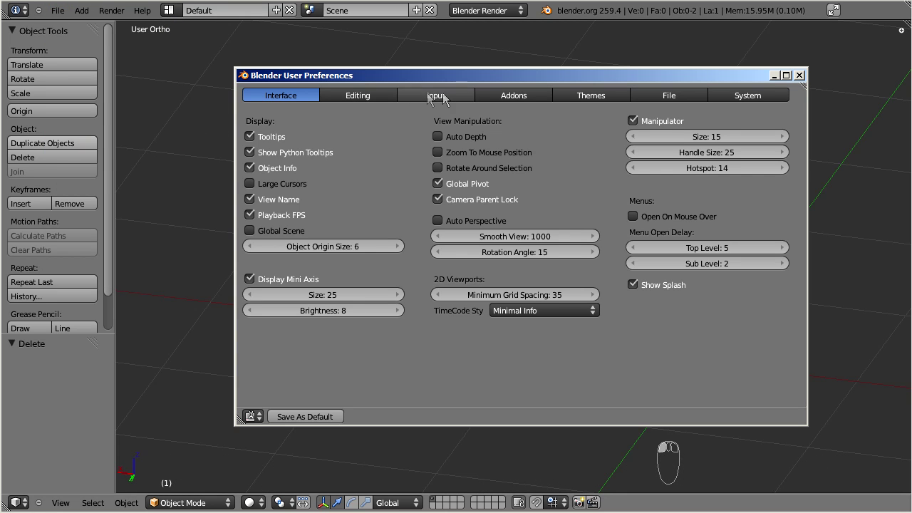
left_click(514, 96)
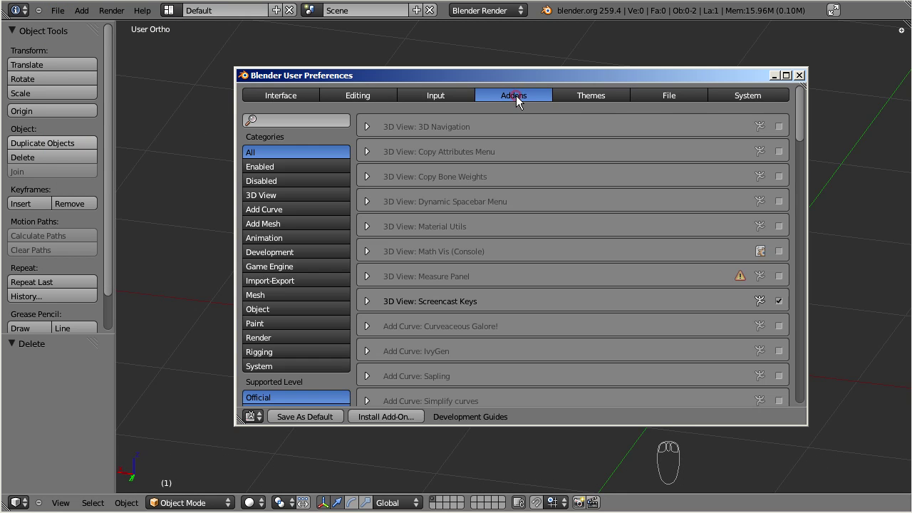
left_click(295, 120)
type("ant")
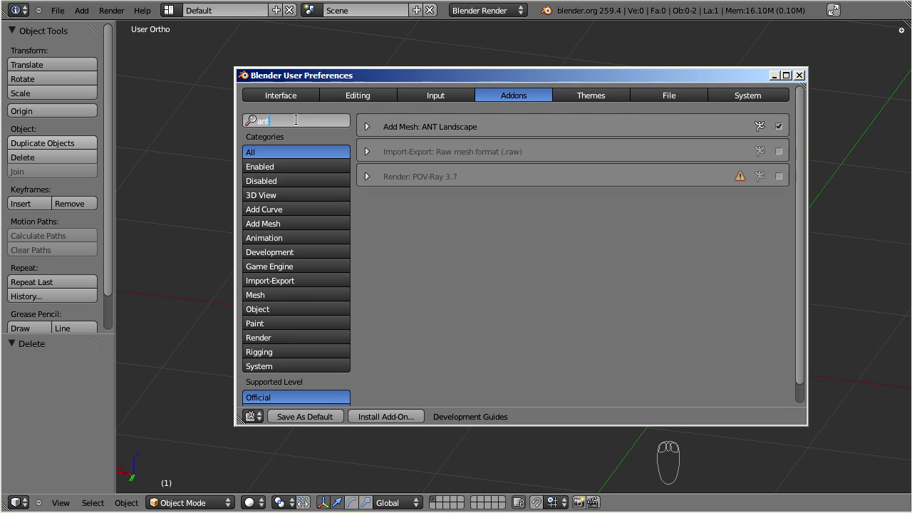
key("Return")
left_click(778, 127)
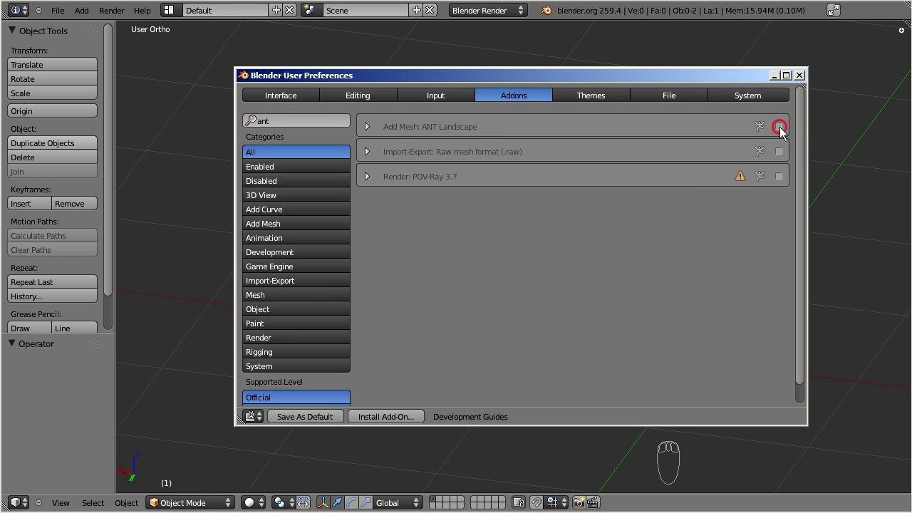
left_click(778, 127)
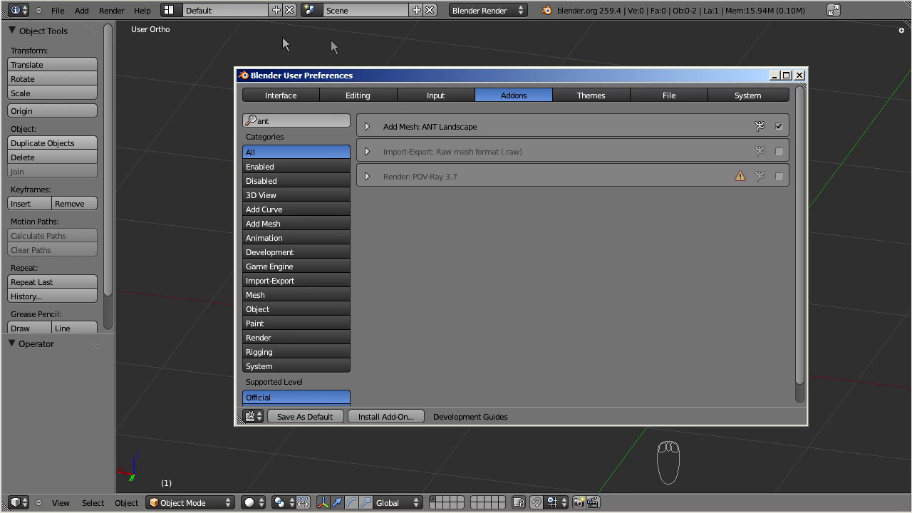
- Close preferences, add a Landscape mesh with 64 subdivisions, and enlarge its settings panel
left_click(81, 2)
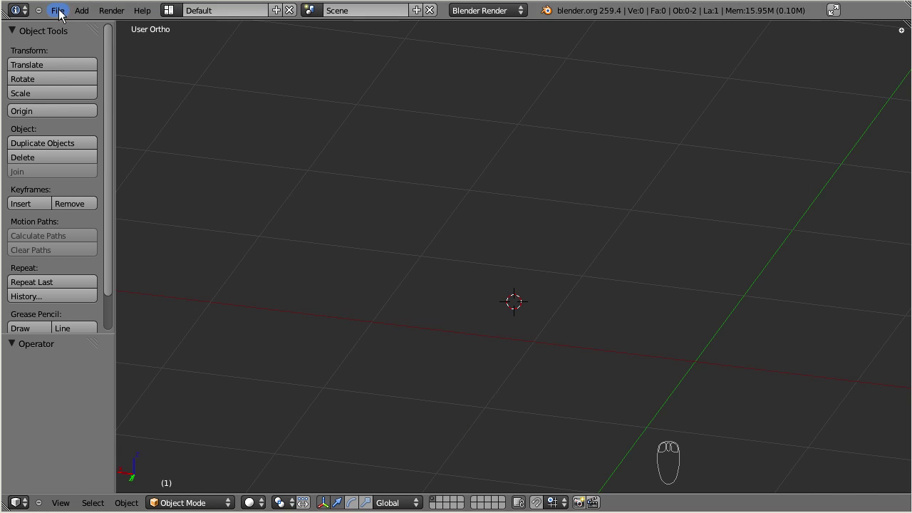
left_click(81, 9)
mouse_move(91, 27)
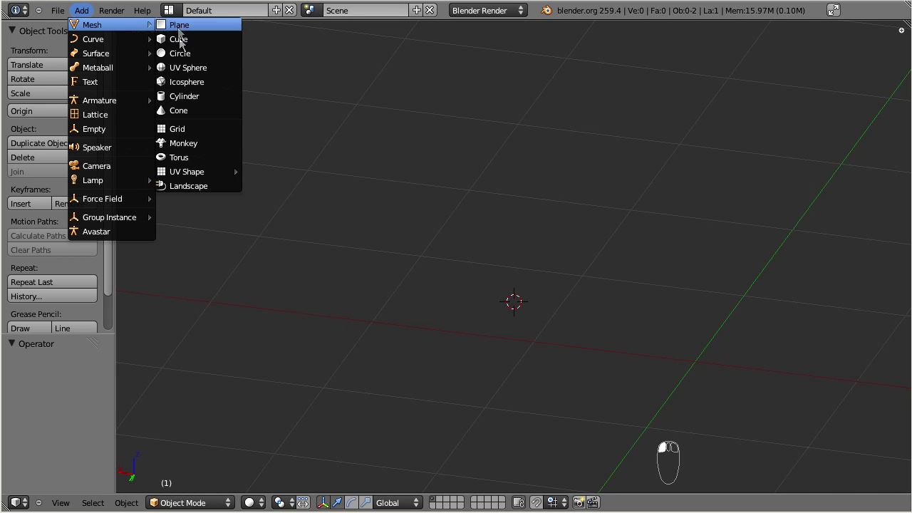
left_click(184, 185)
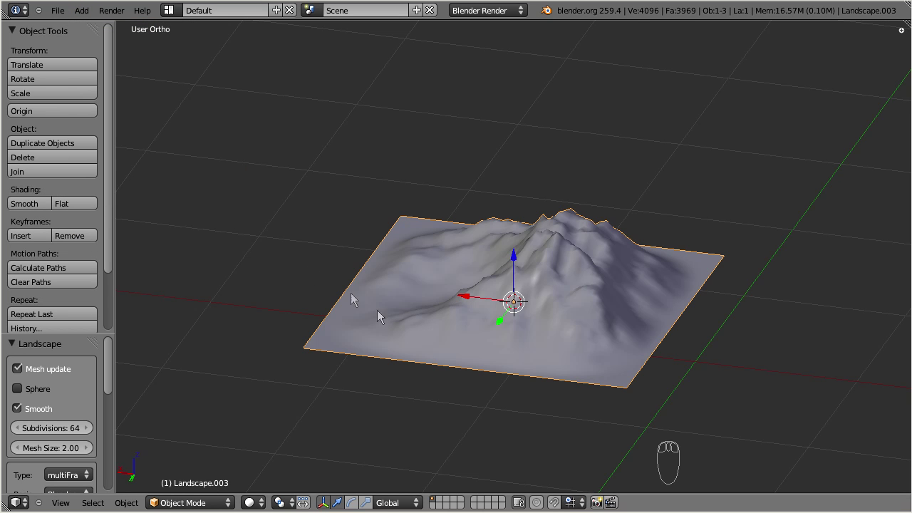
middle_click_drag(477, 310, 673, 334)
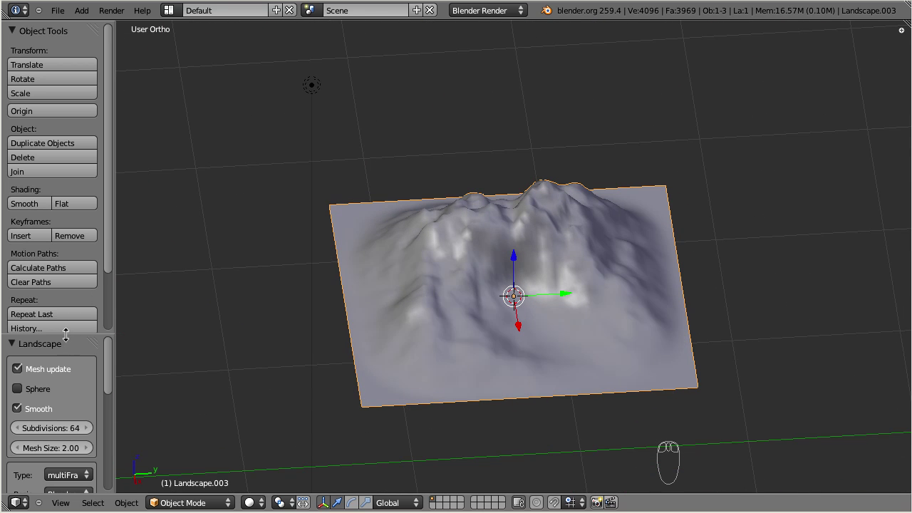
left_click_drag(65, 333, 53, 57)
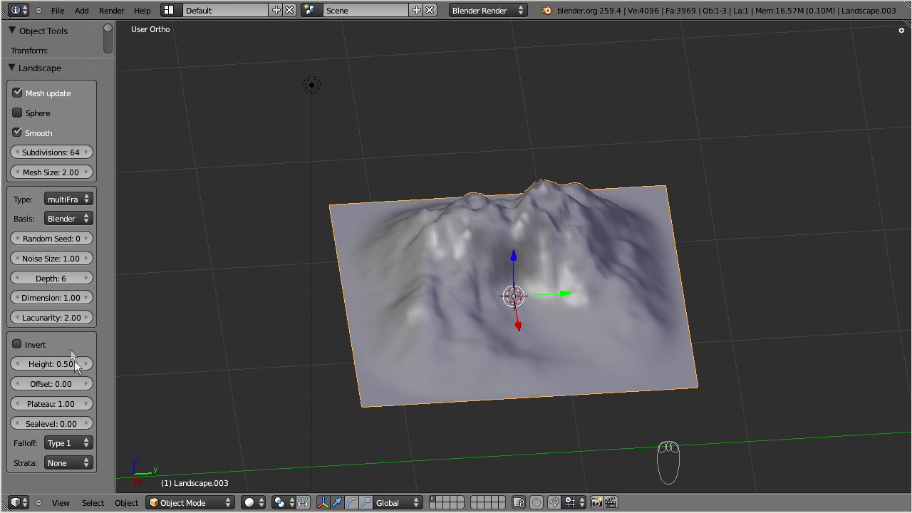
- Switch the landscape's terrain type to Strata_hTerrain
left_click(61, 502)
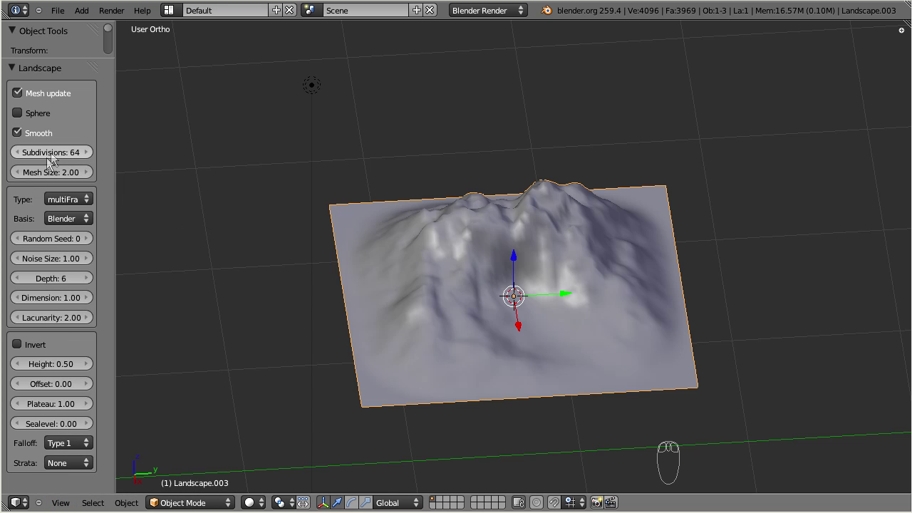
left_click(71, 198)
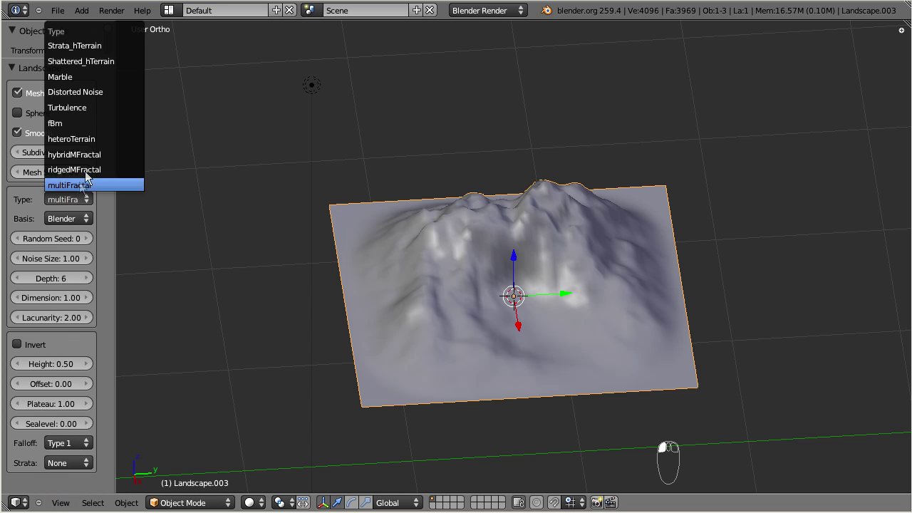
left_click(80, 46)
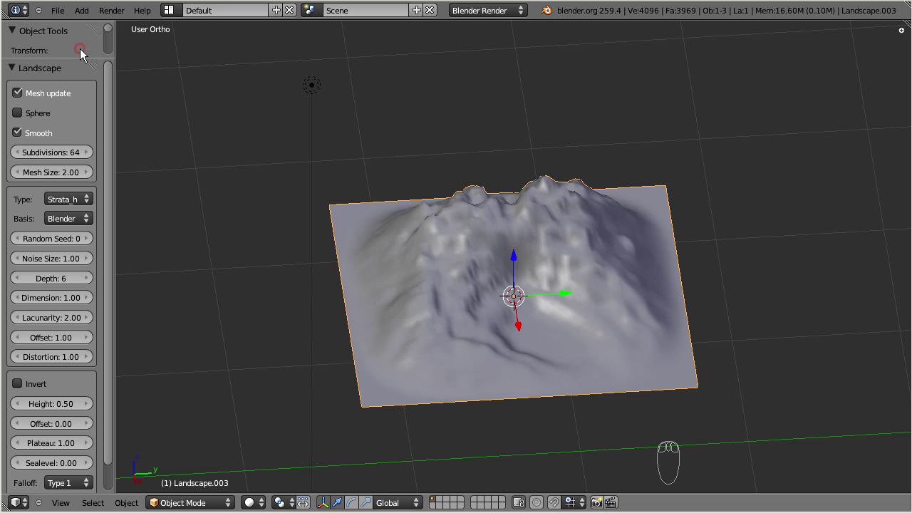
left_click(71, 200)
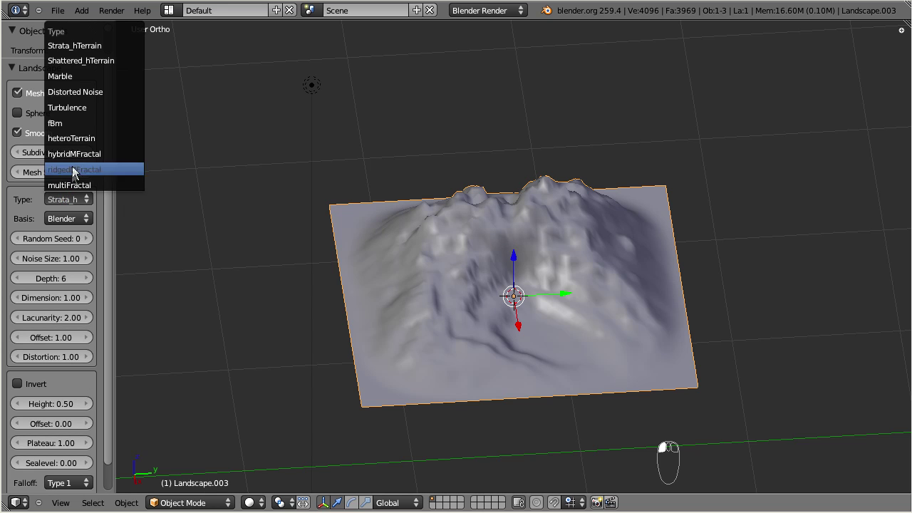
- Use ridgedMFractal terrain, trying Perlin and Voronoi_F3 before keeping the Blender noise basis
left_click(76, 173)
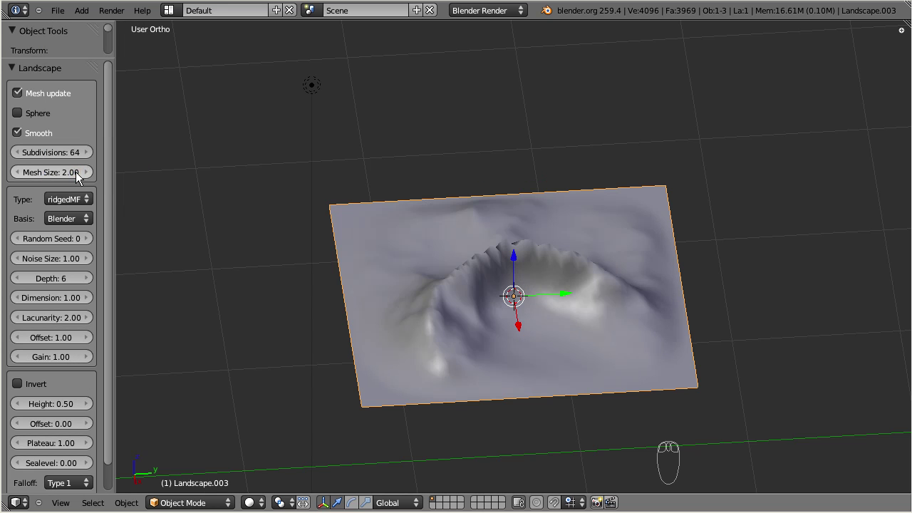
left_click(63, 218)
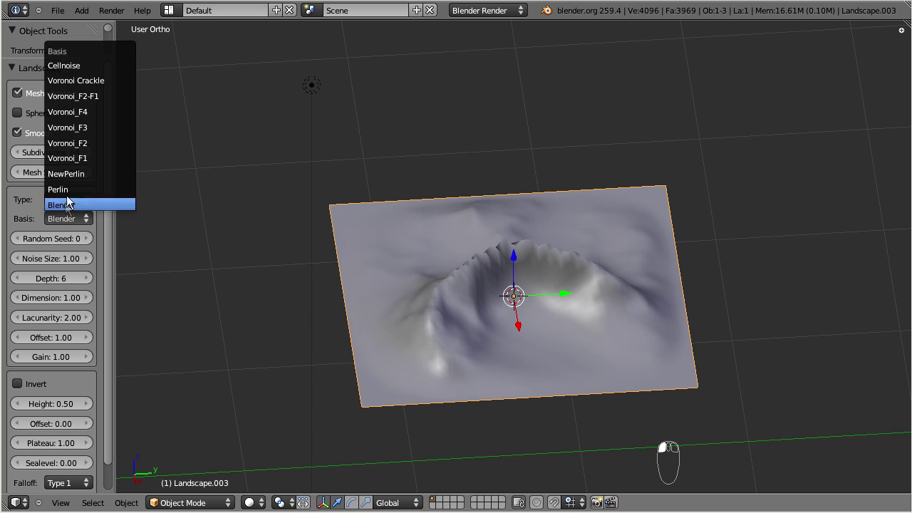
left_click(66, 191)
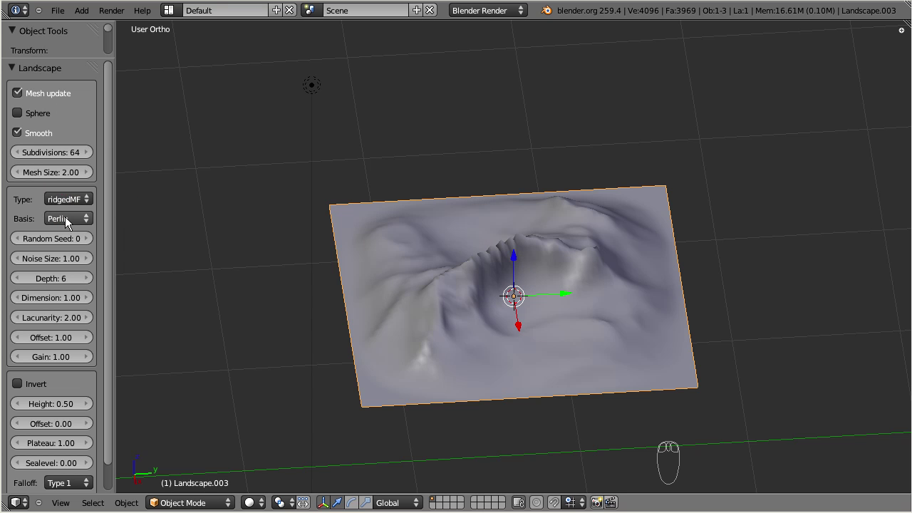
left_click(65, 217)
left_click(73, 128)
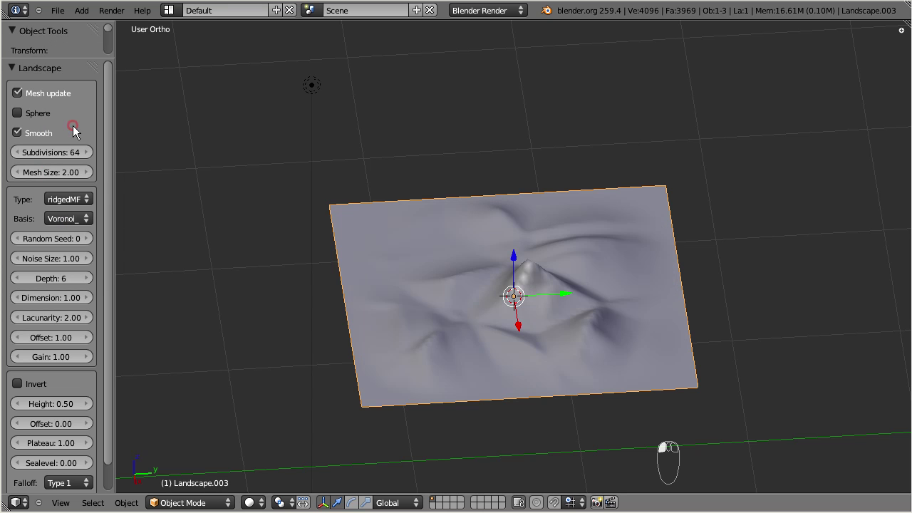
left_click(59, 219)
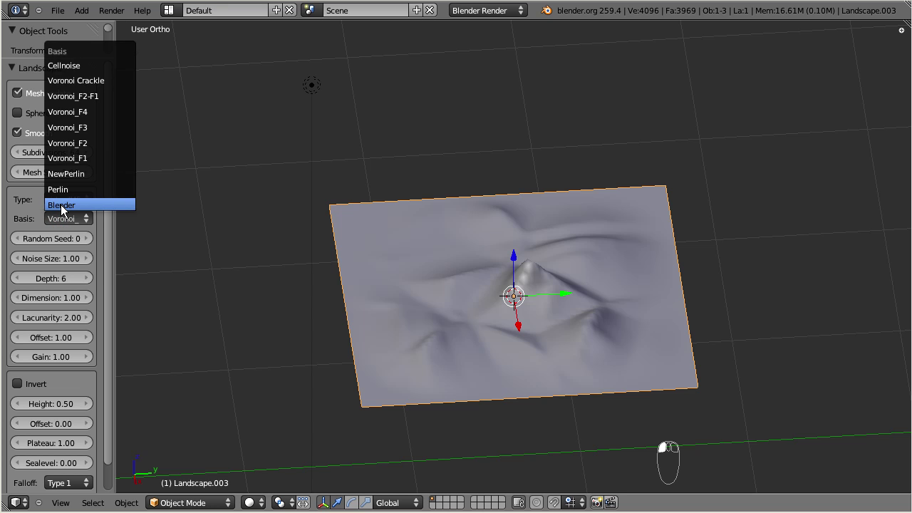
left_click(61, 204)
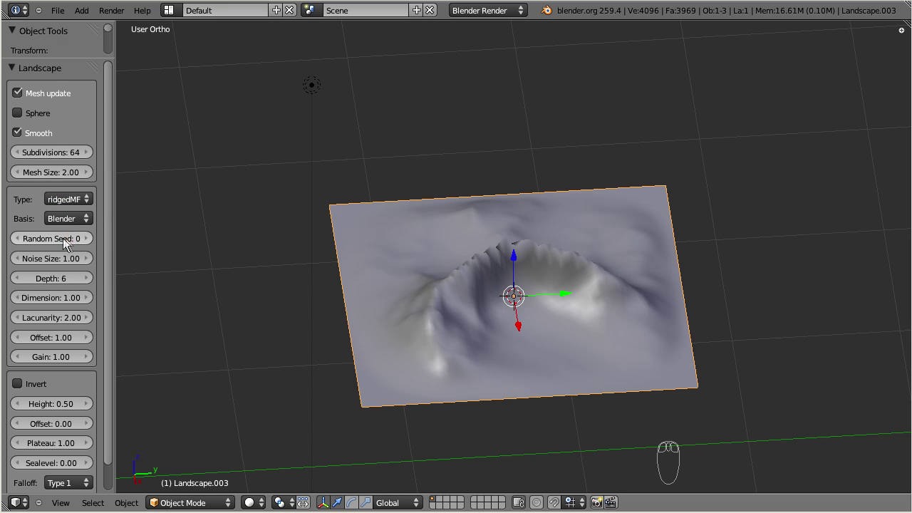
- Set the landscape's Random Seed to 3
left_click(61, 239)
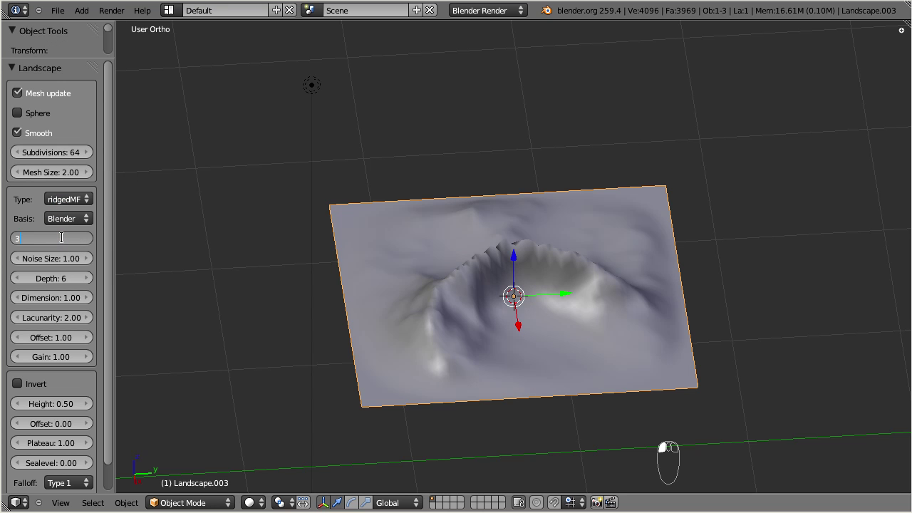
type("3")
key("Return")
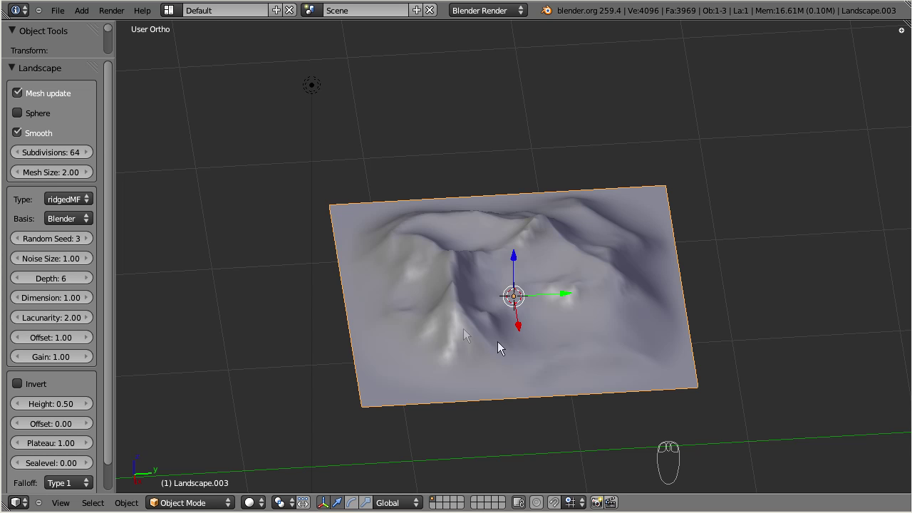
- Lower the landscape Height to 0.69 and Sealevel to about 0.09863
middle_click_drag(497, 341, 418, 325)
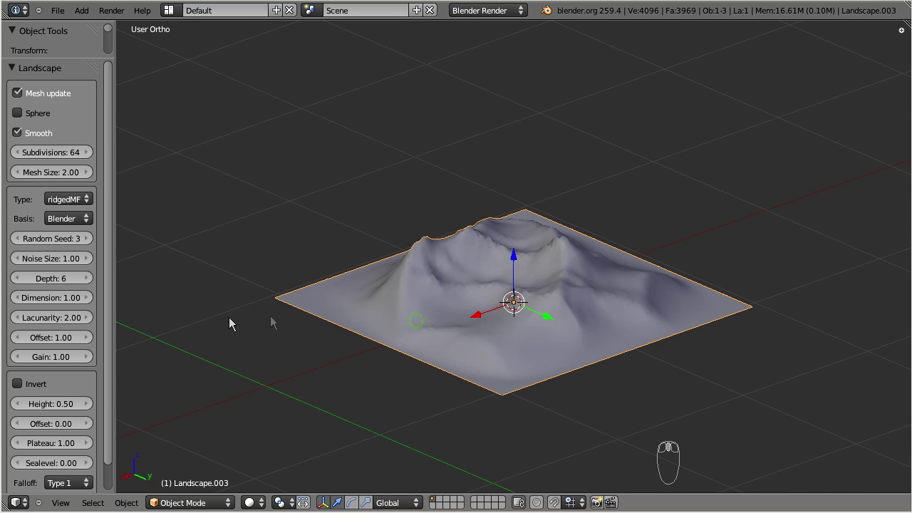
left_click_drag(107, 403, 104, 443)
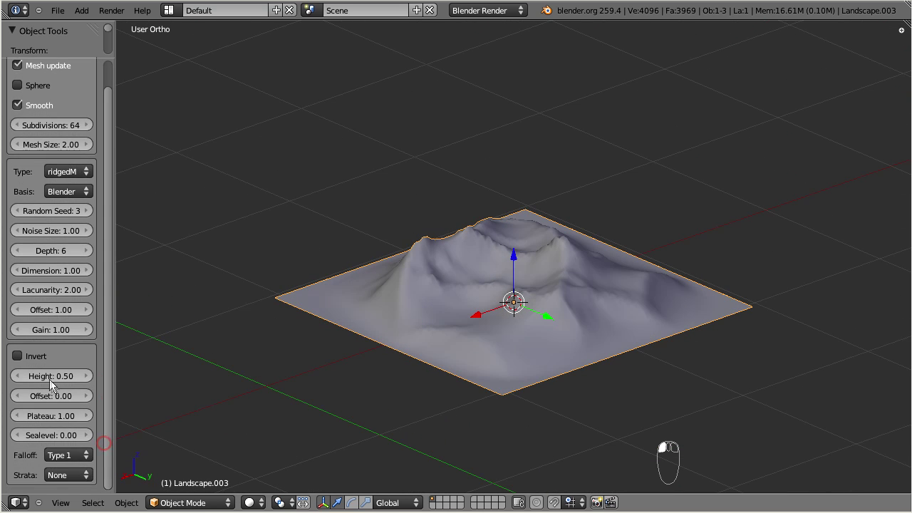
left_click_drag(35, 377, 91, 381)
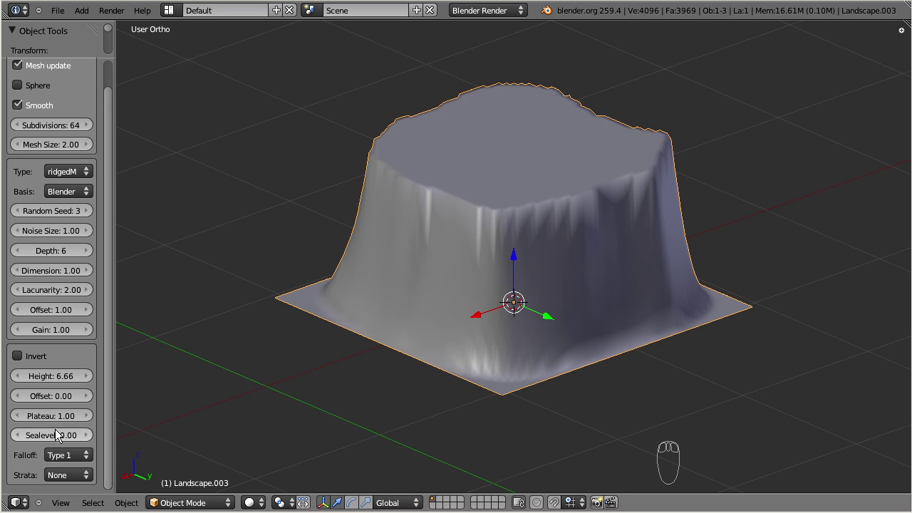
left_click(47, 378)
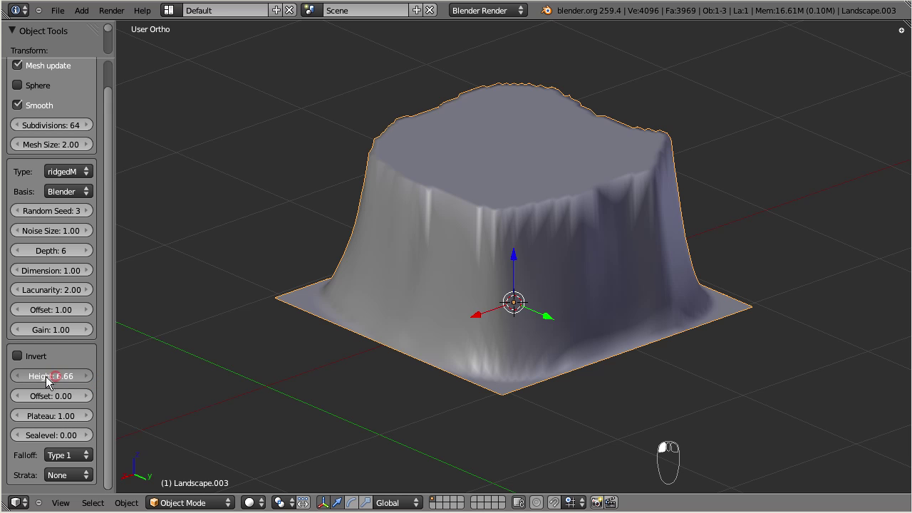
left_click_drag(46, 377, 0, 381)
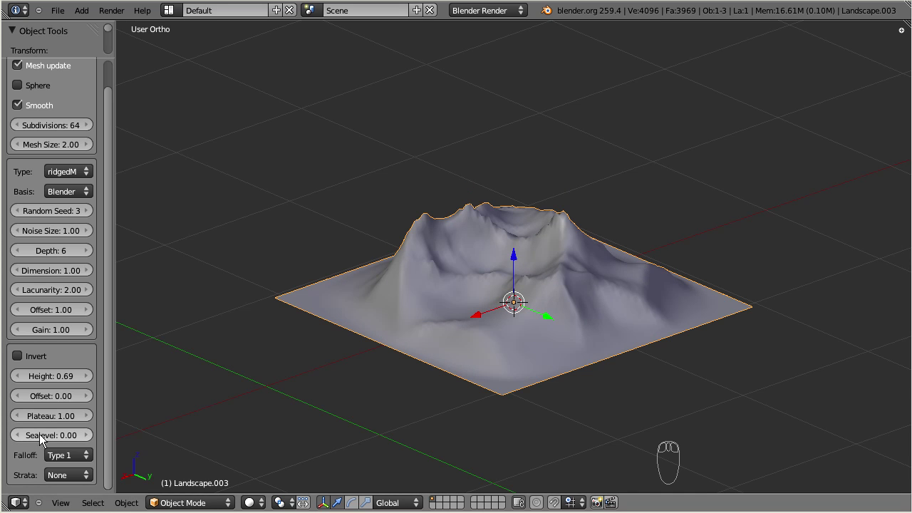
mouse_move(38, 434)
left_mouse_down()
mouse_move(26, 435)
mouse_move(39, 426)
left_mouse_up()
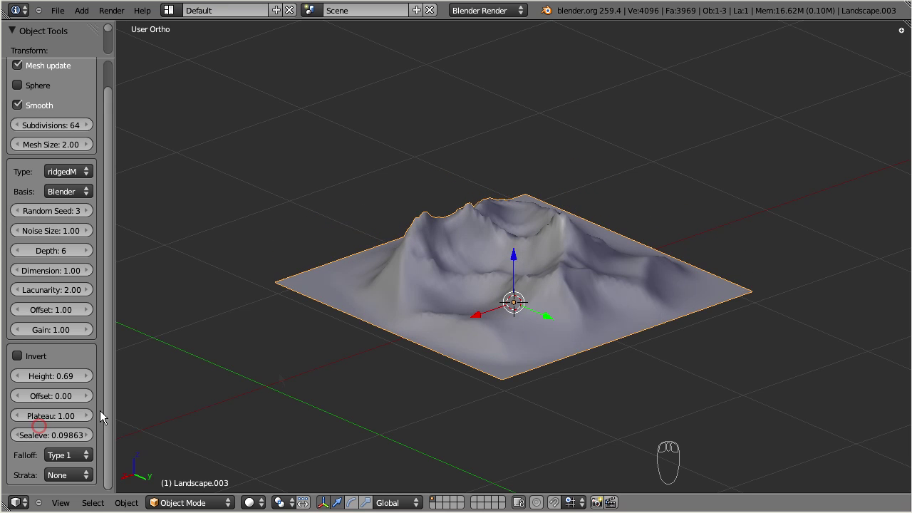
- In front view, reset Sealevel to 0.00, then orbit back to a top-down perspective
key("KP_1")
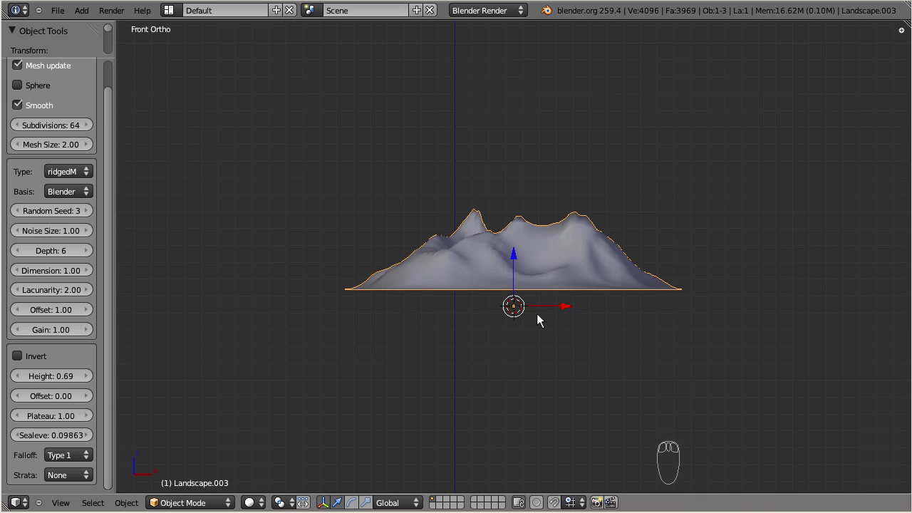
left_click_drag(42, 436, 22, 438)
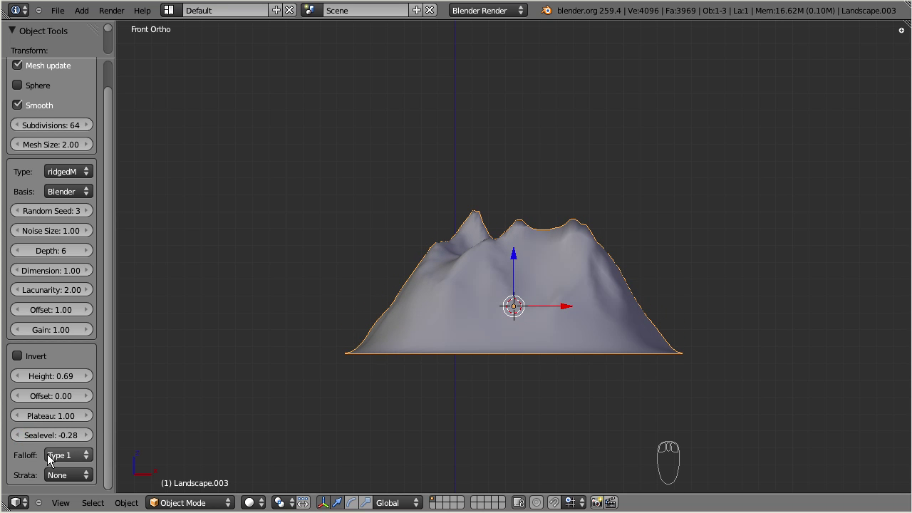
left_click(41, 435)
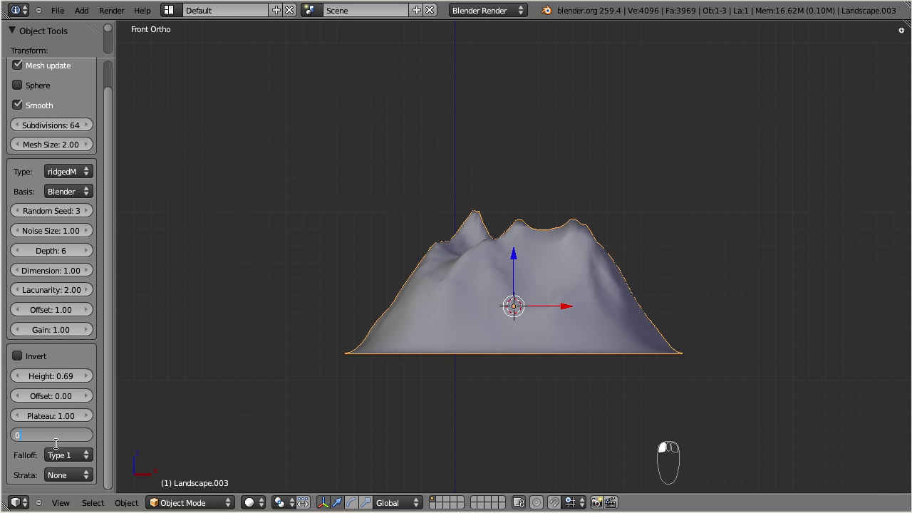
key("Return")
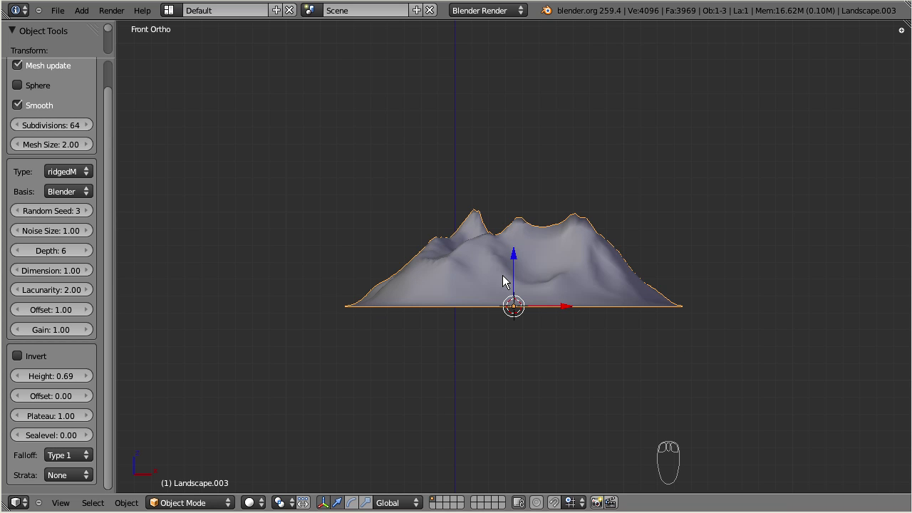
middle_click_drag(503, 280, 317, 314)
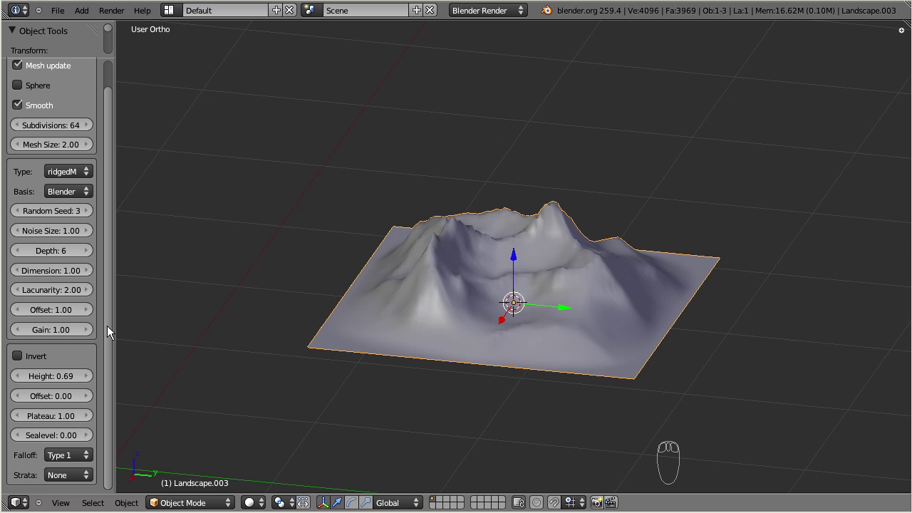
- Regenerate the landscape at 256 subdivisions and inspect the finer terrain, ending in front view
left_click(40, 125)
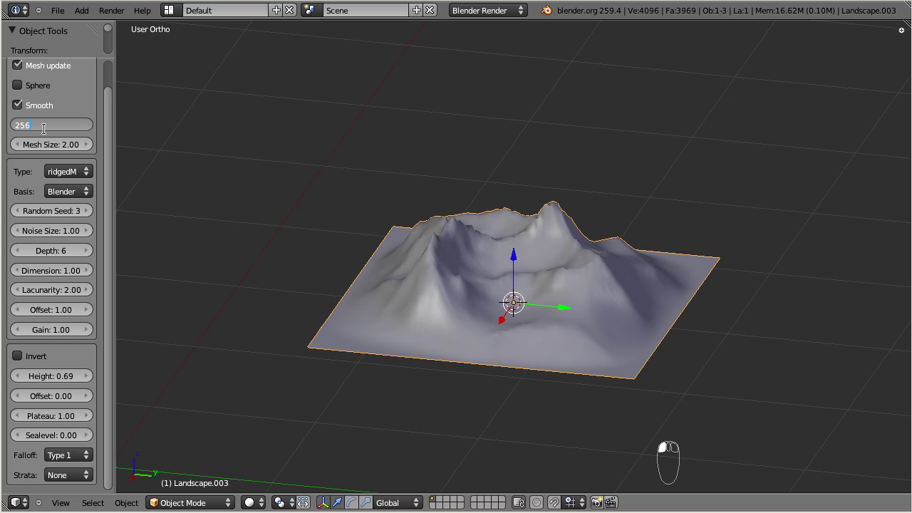
key("Return")
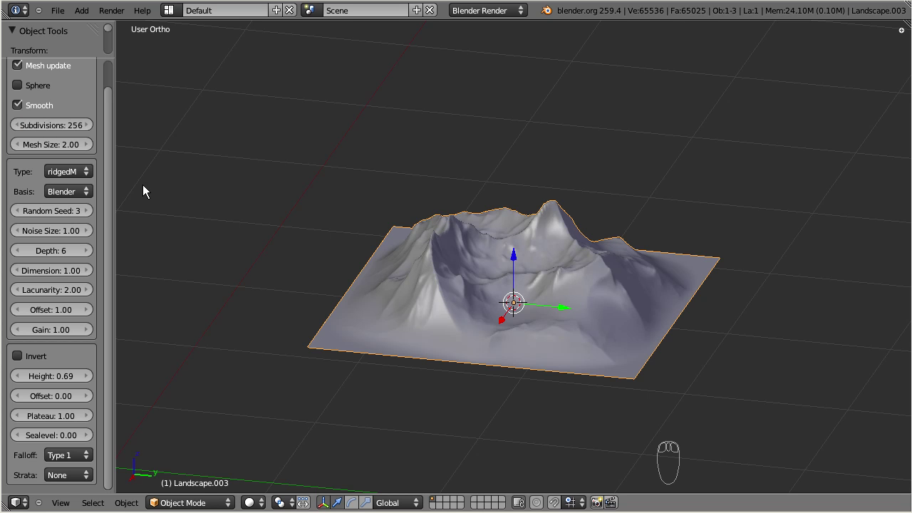
middle_click_drag(480, 267, 383, 326)
scroll(486, 343, "up", 5)
scroll(461, 326, "down", 4)
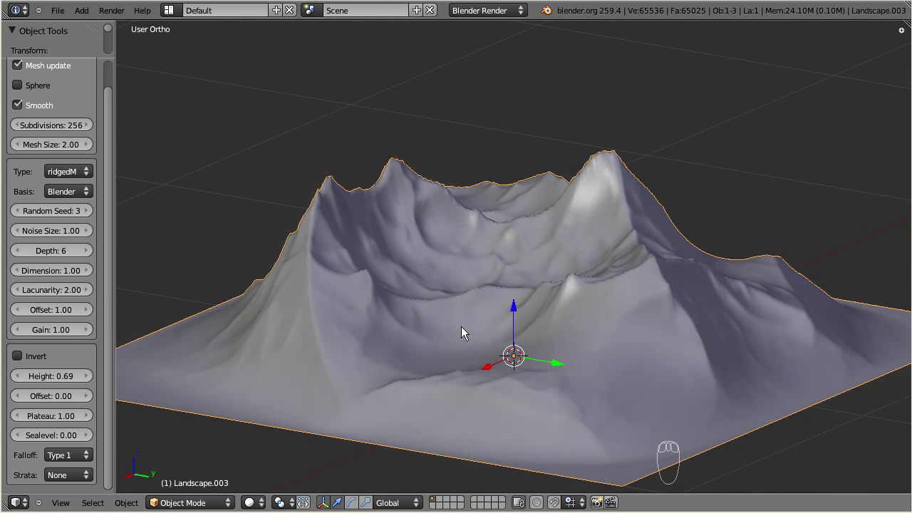
scroll(462, 329, "down", 2)
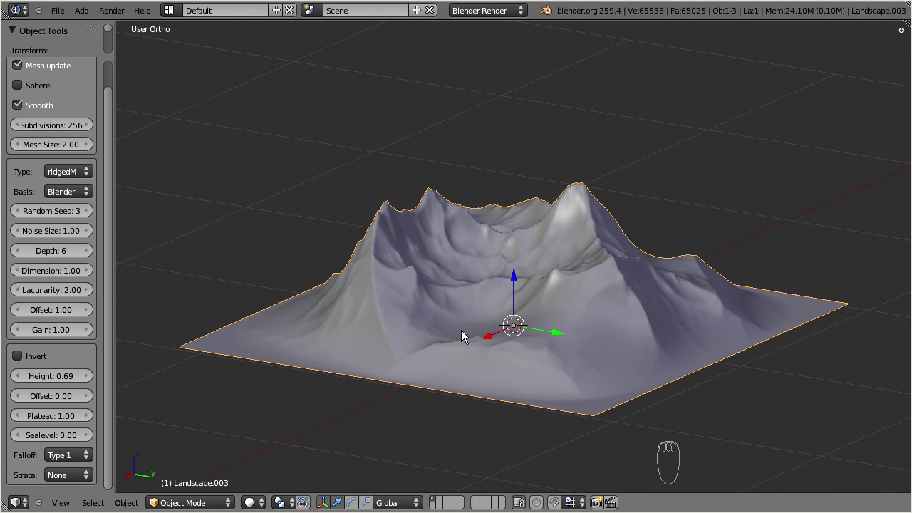
key("KP_1")
key("KP_1")
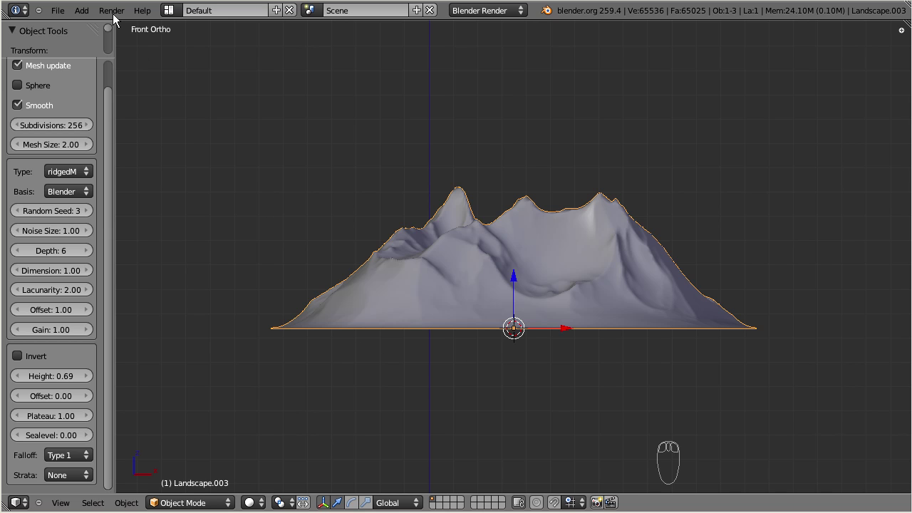
- Export the terrain as SL Terrain file jass_terrain.raw into the resources folder
left_click(57, 11)
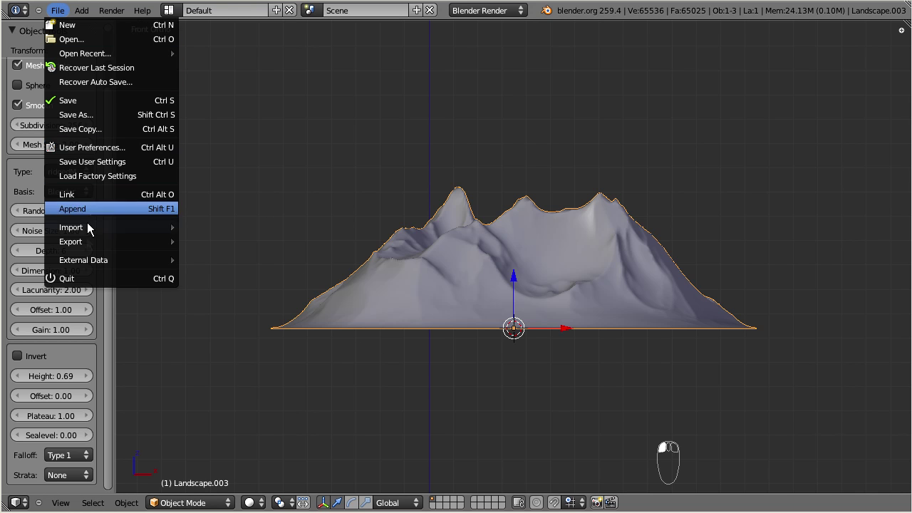
mouse_move(86, 241)
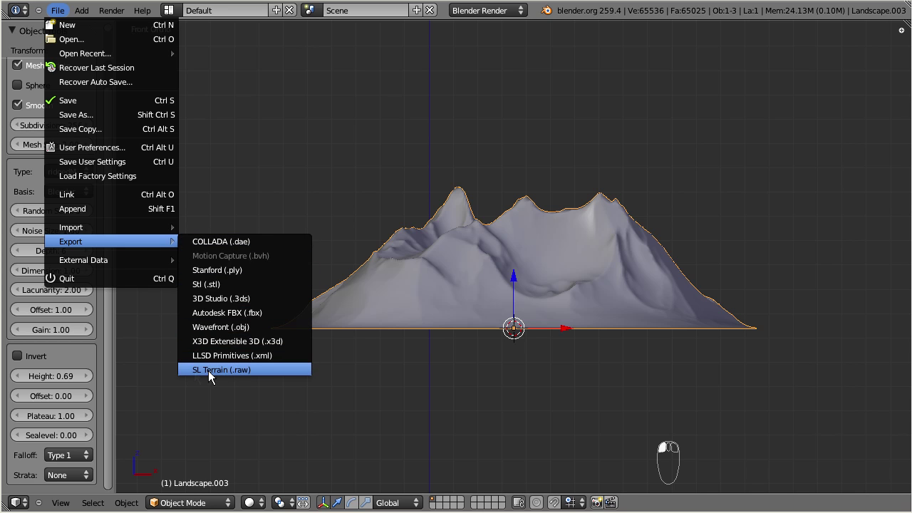
left_click(263, 369)
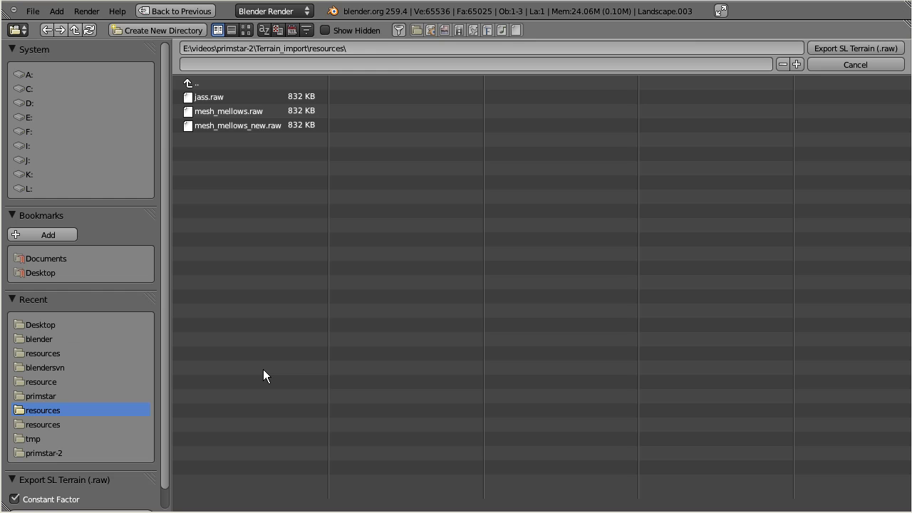
left_click(198, 64)
left_click(826, 49)
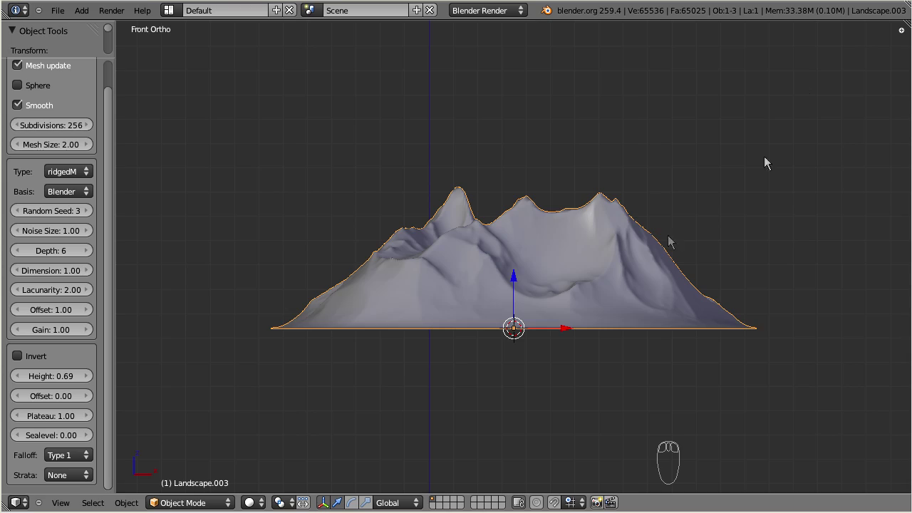
middle_click_drag(565, 239, 366, 289)
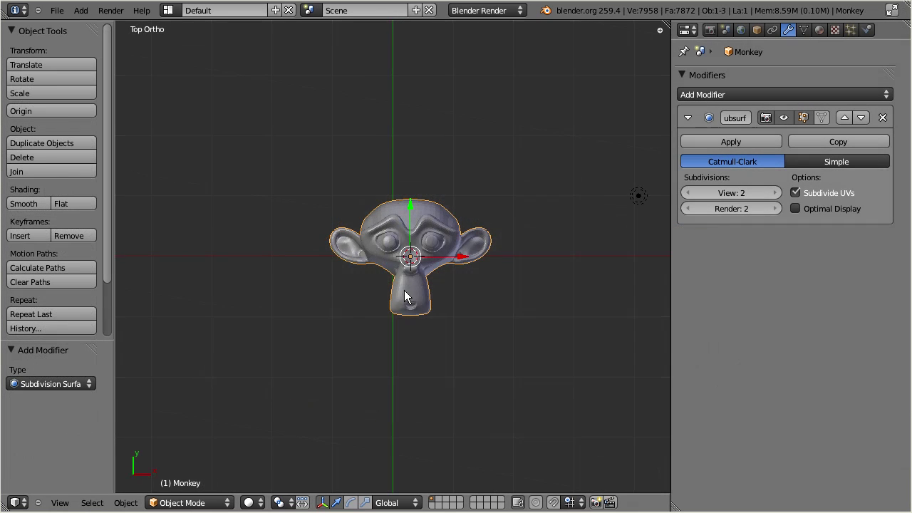
- Hide the manipulator and export the Monkey as SL Terrain, producing the susanne heightmap plane
key("KP_1")
left_click(322, 502)
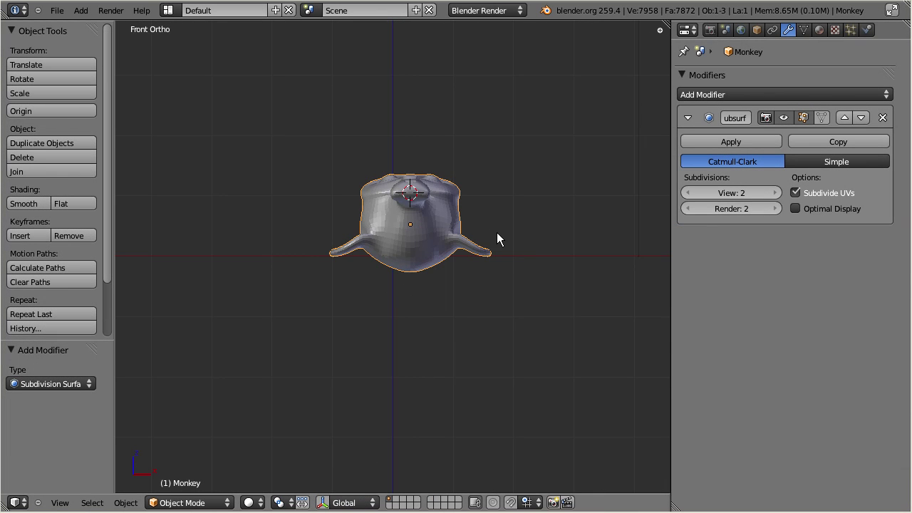
left_click(57, 10)
left_click(72, 241)
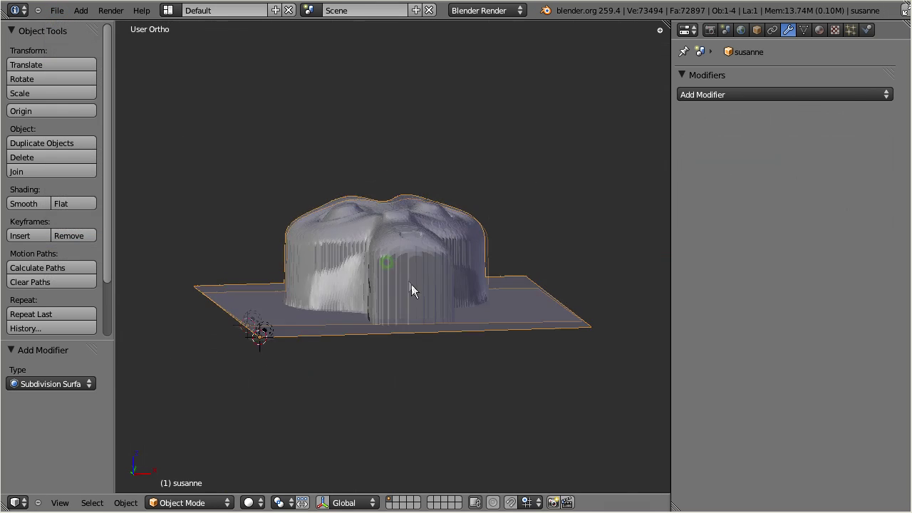
middle_click_drag(424, 311, 435, 335)
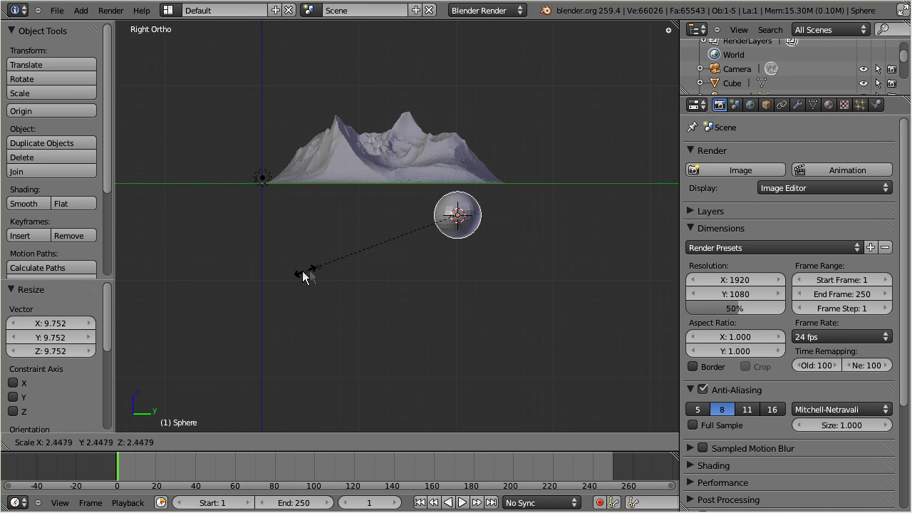
- Enlarge the sphere and join it with the terrain into jass_terrain_joined
left_click(297, 275)
key("s")
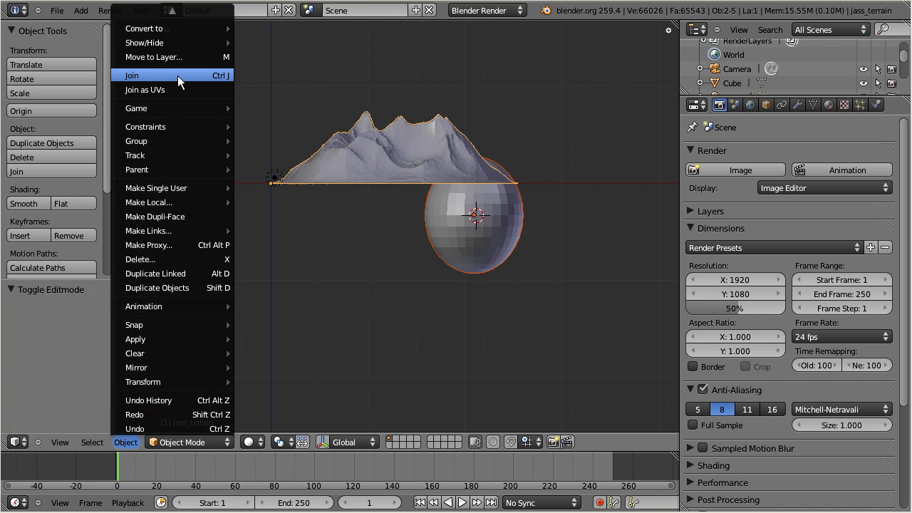
left_click(177, 75)
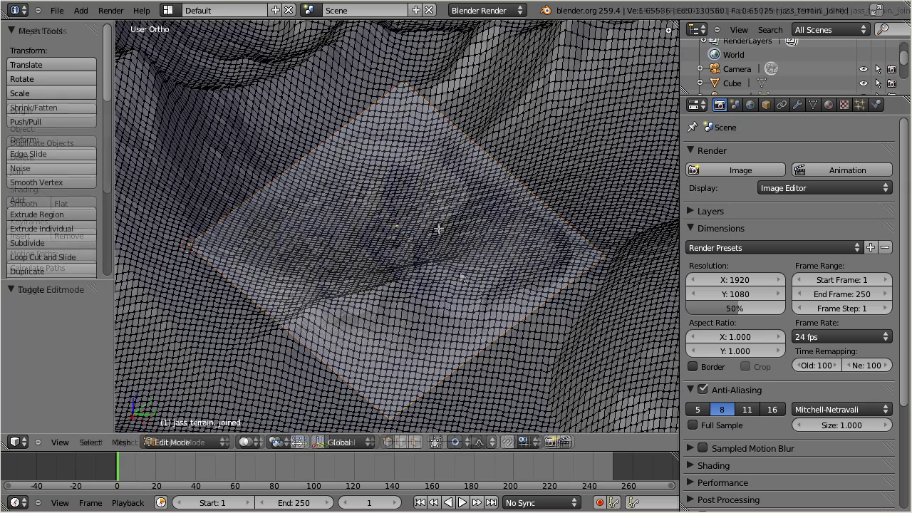
- Pull a pointed peak up from jass_terrain_joined with proportional falloff, then enter Sculpt Mode
key("g")
key("z")
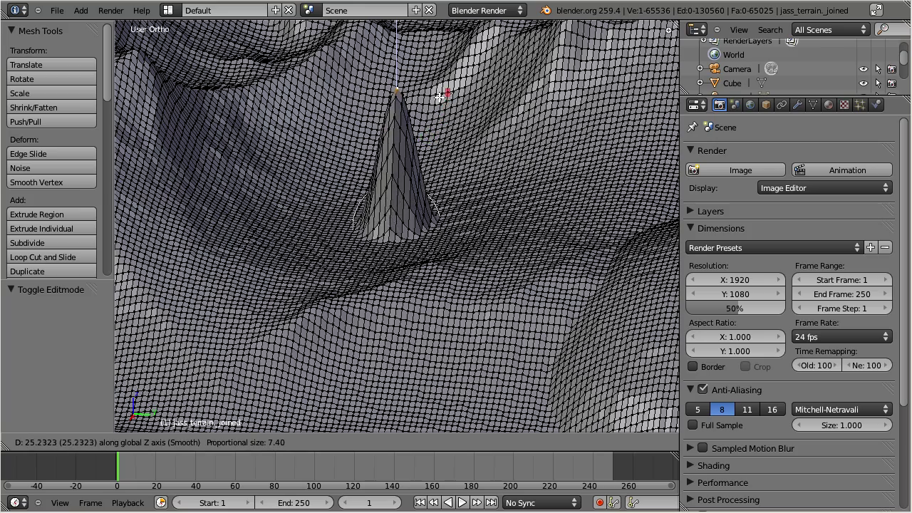
scroll(435, 80, "down", 5)
left_click(435, 78)
left_click(182, 442)
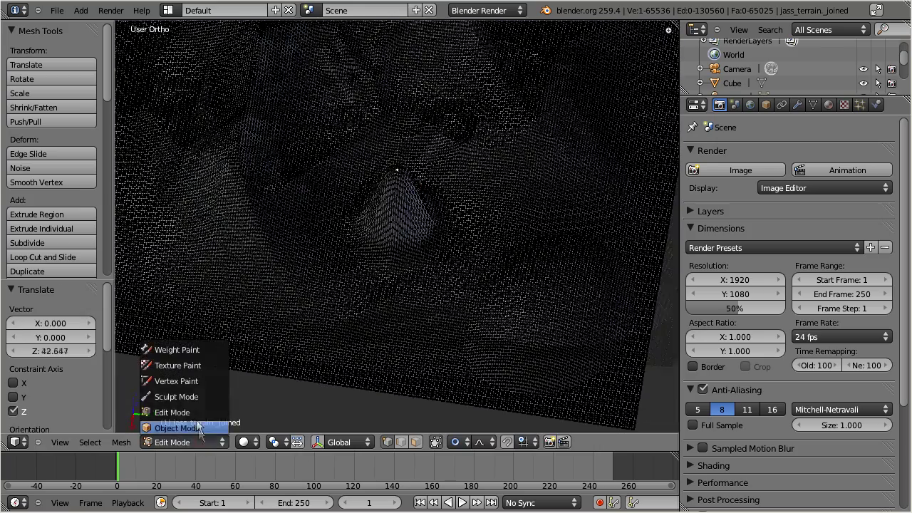
left_click(175, 396)
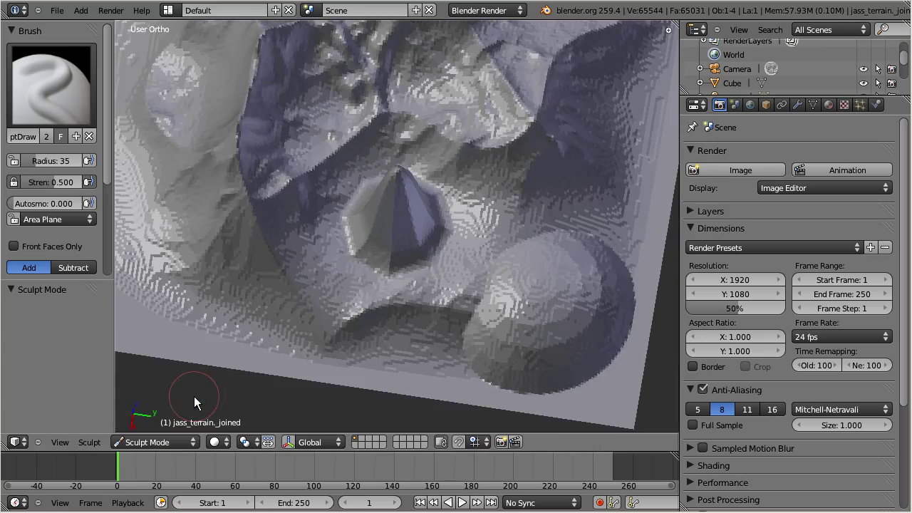